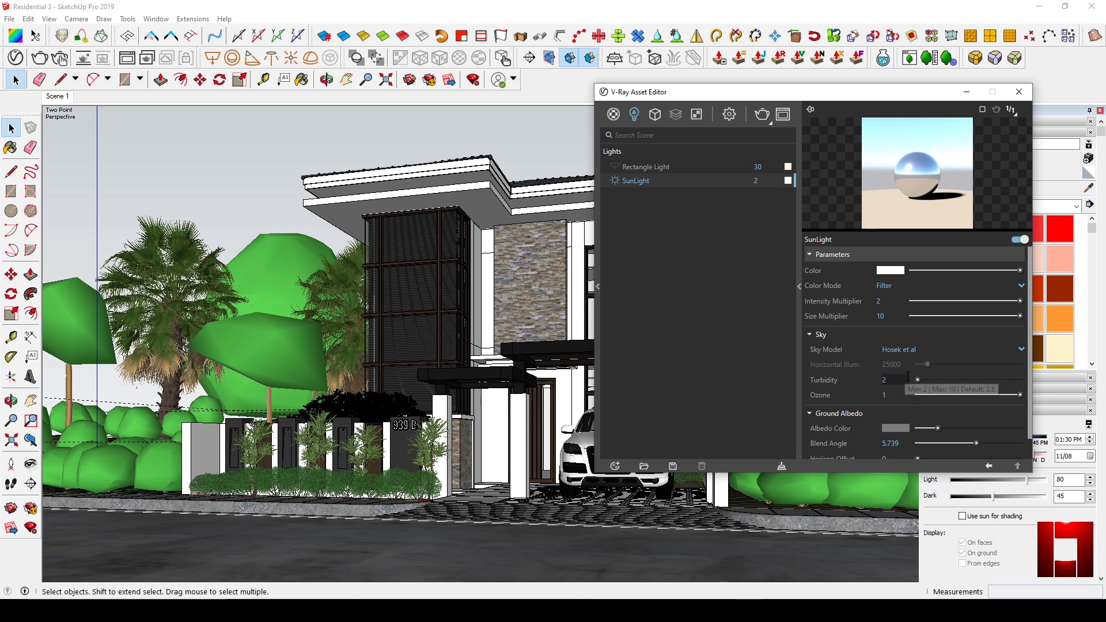
Set the SunLight intensity multiplier to 1.5.
double_click(879, 301)
text(1.5)
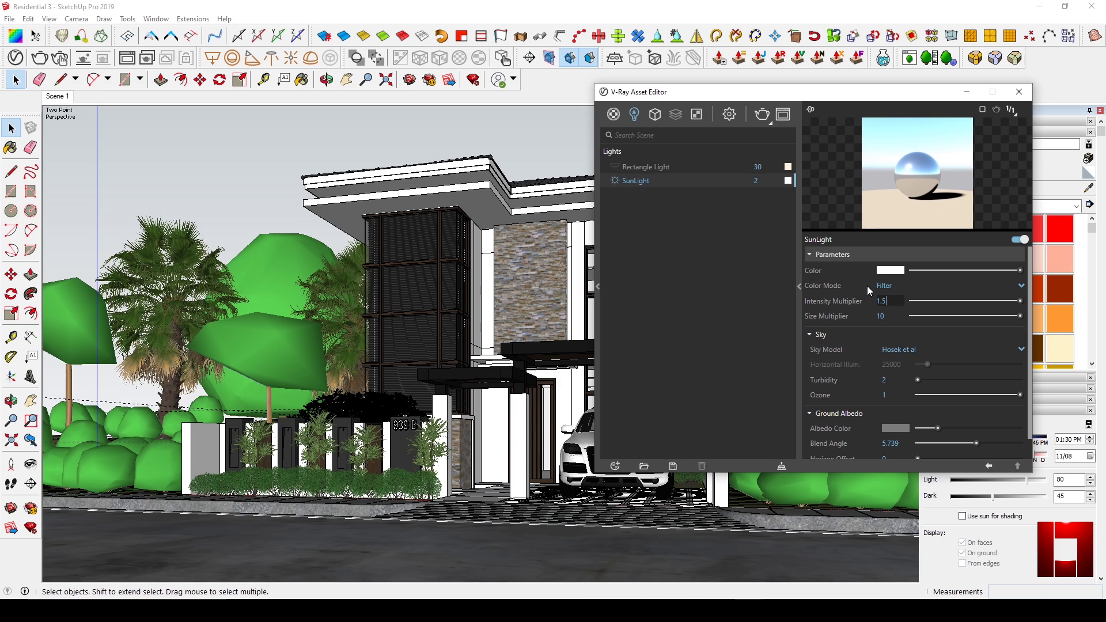
key(Return)
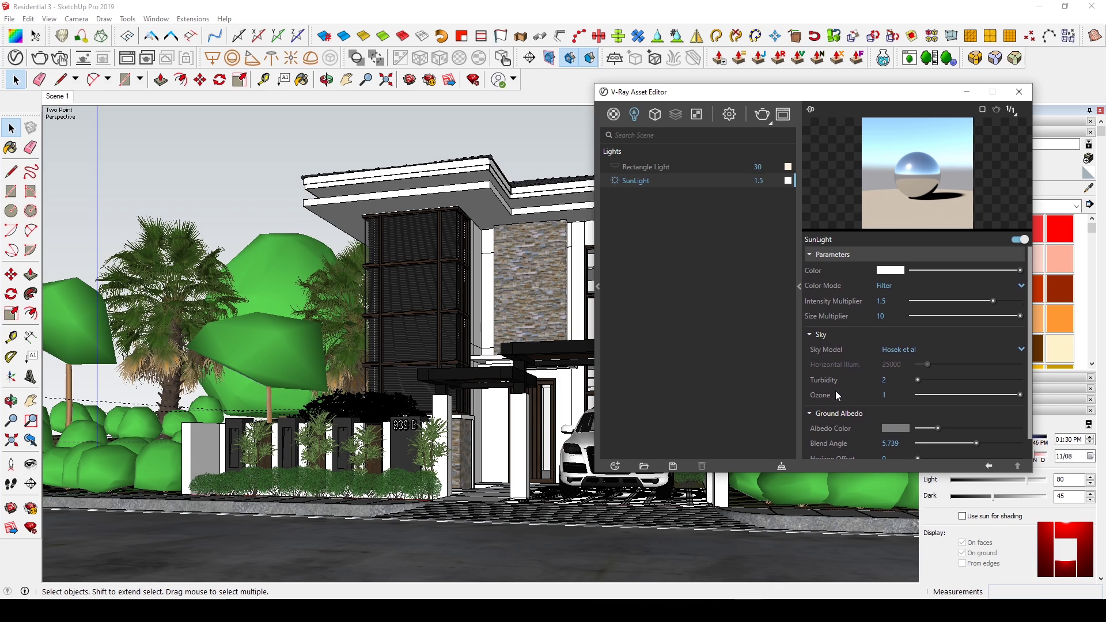
Make the ground albedo colour white and set the blend angle to 2.
drag(938, 428, 1008, 429)
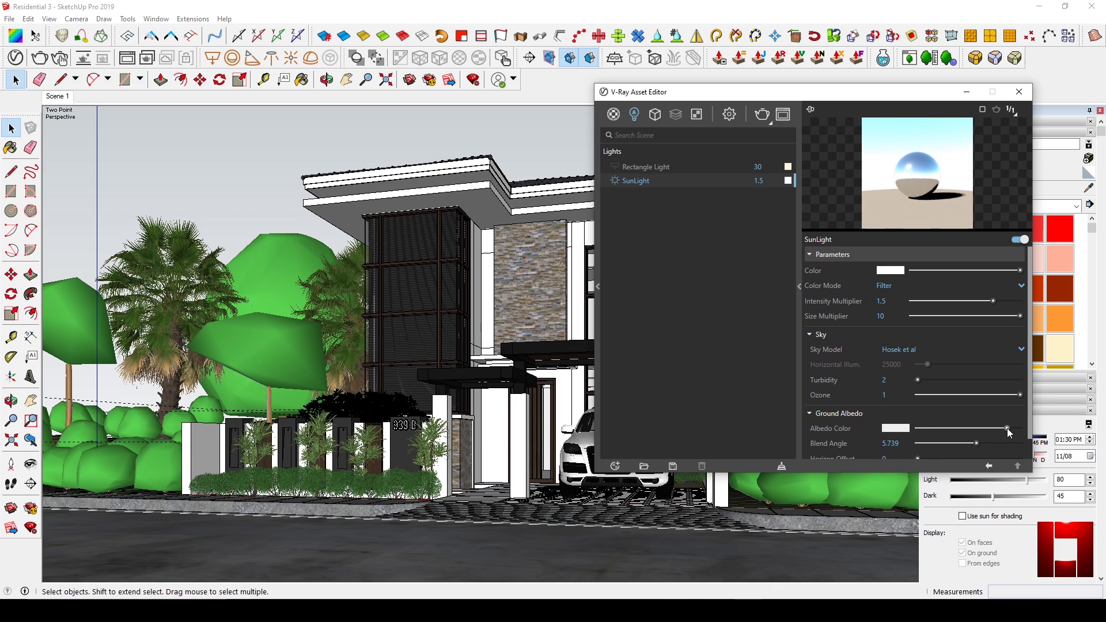
scroll(1009, 433, down, 1)
double_click(889, 421)
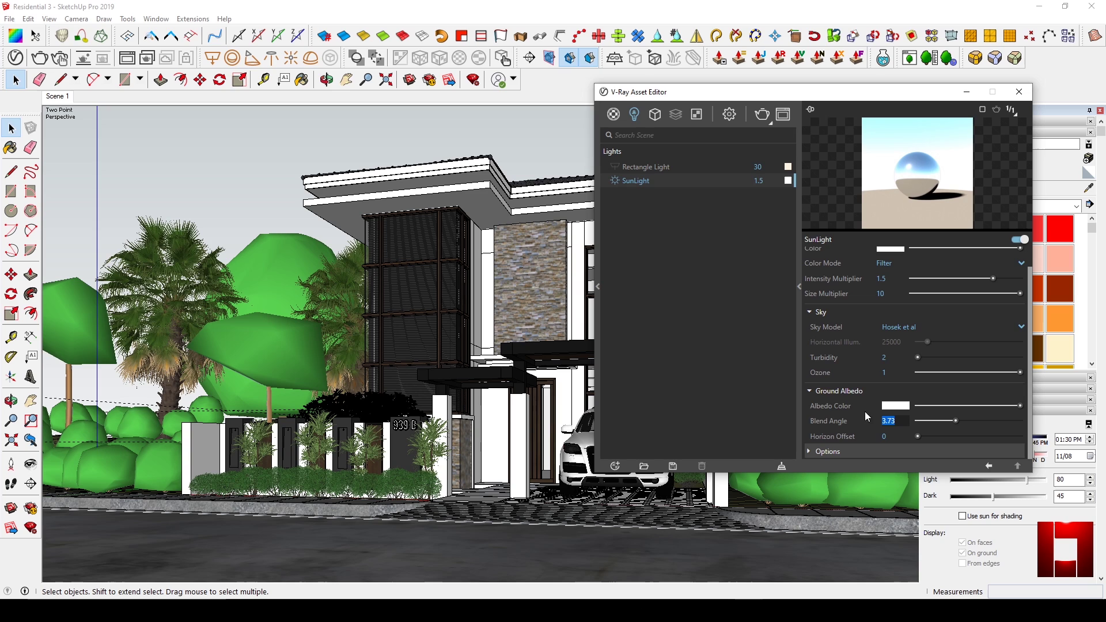
text(2)
key(Return)
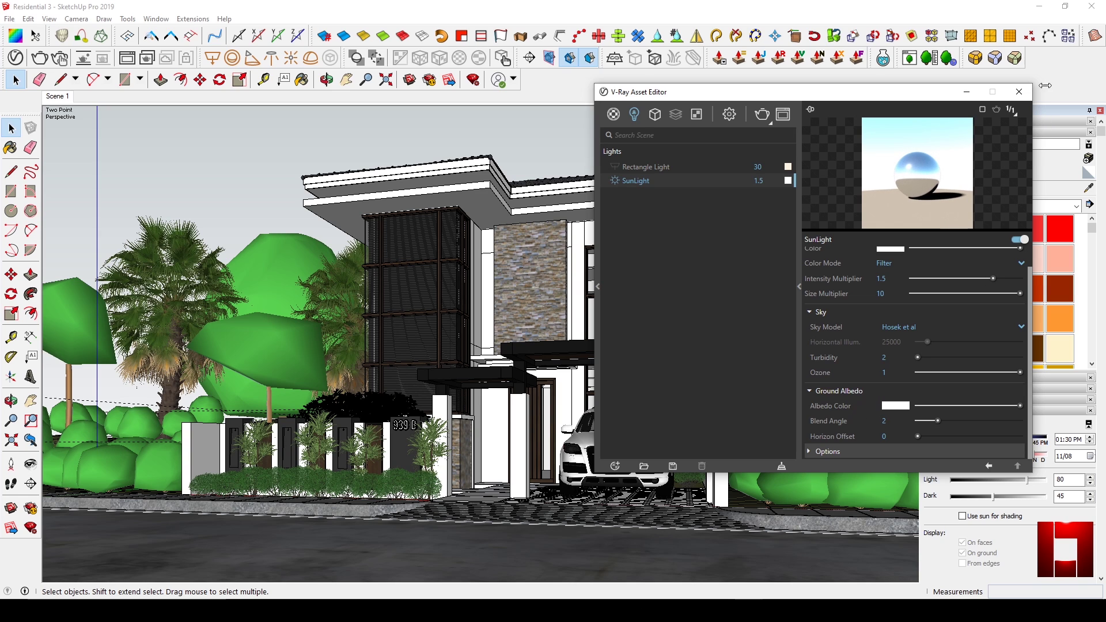
Close the Asset Editor and run a V-Ray render of the daytime house view.
click(1020, 92)
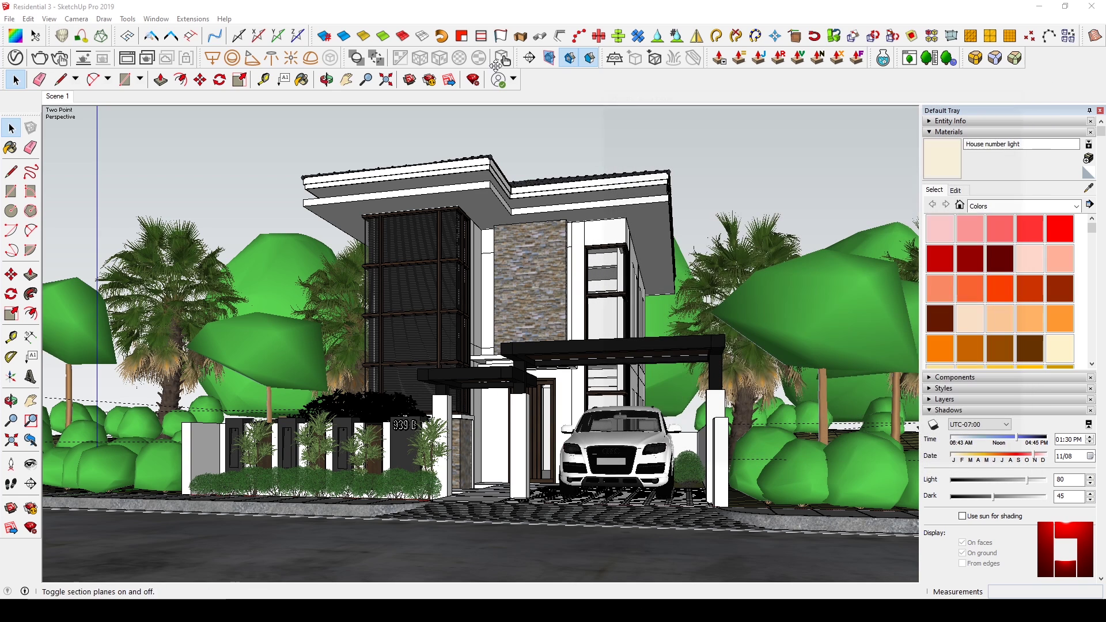
click(39, 59)
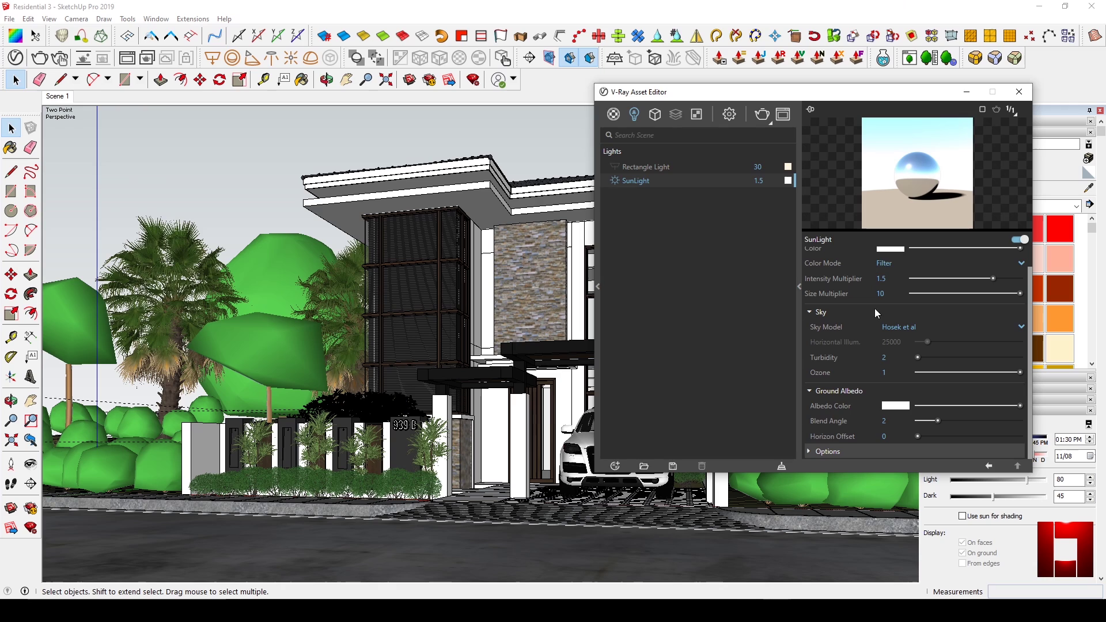
Lower the SunLight intensity multiplier to 0.5.
double_click(882, 278)
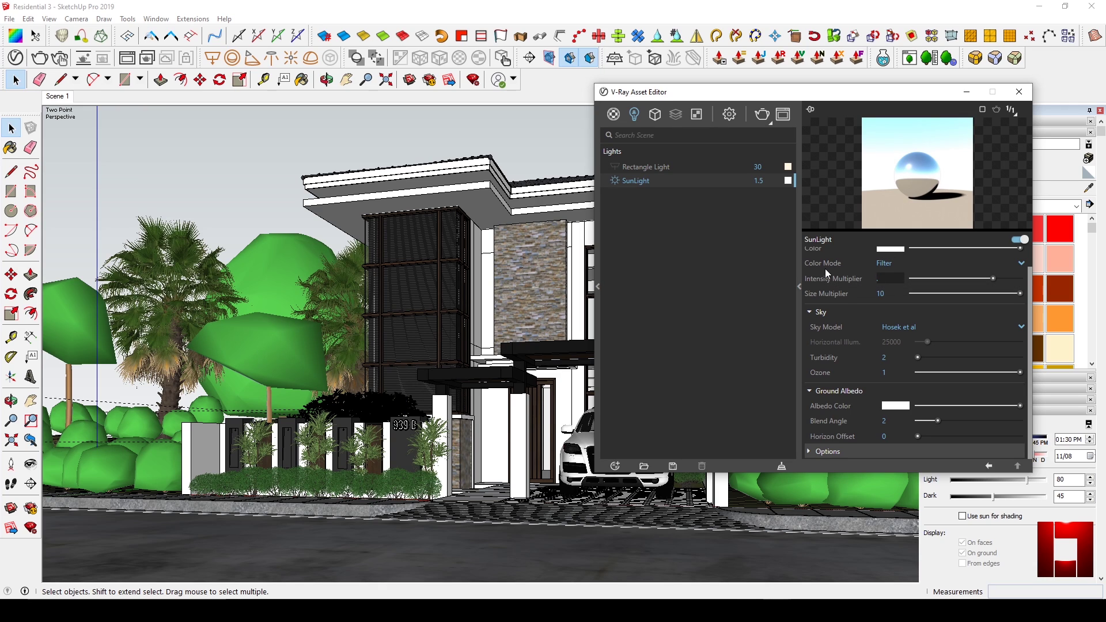
text(.5)
key(Return)
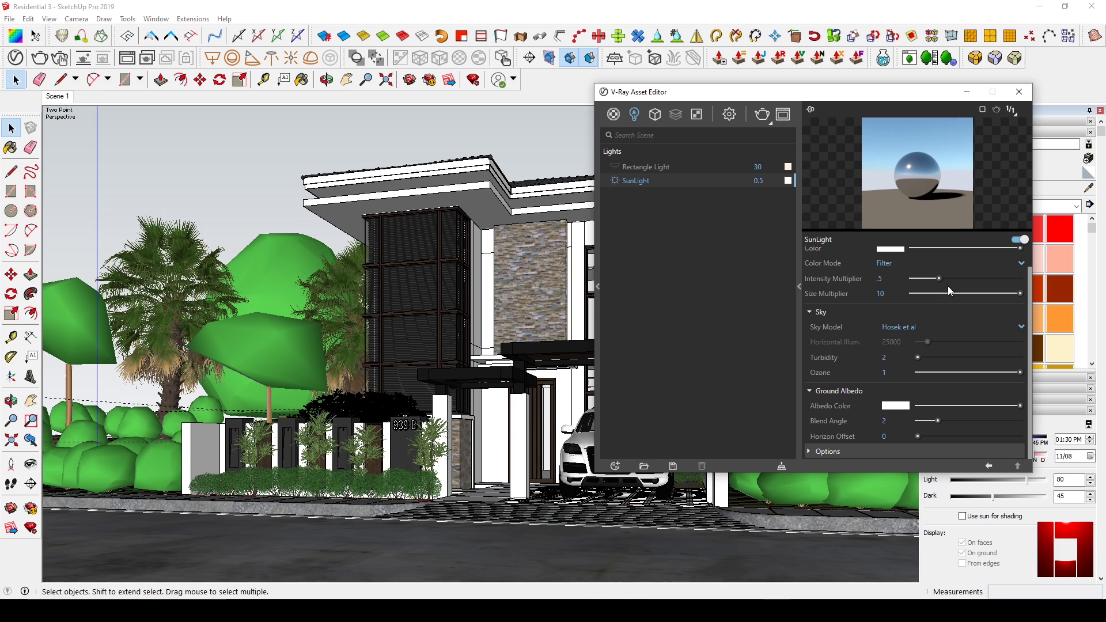
Pick a muted light blue (R 0.414, G 0.714, B 0.811) as the sun colour.
click(891, 250)
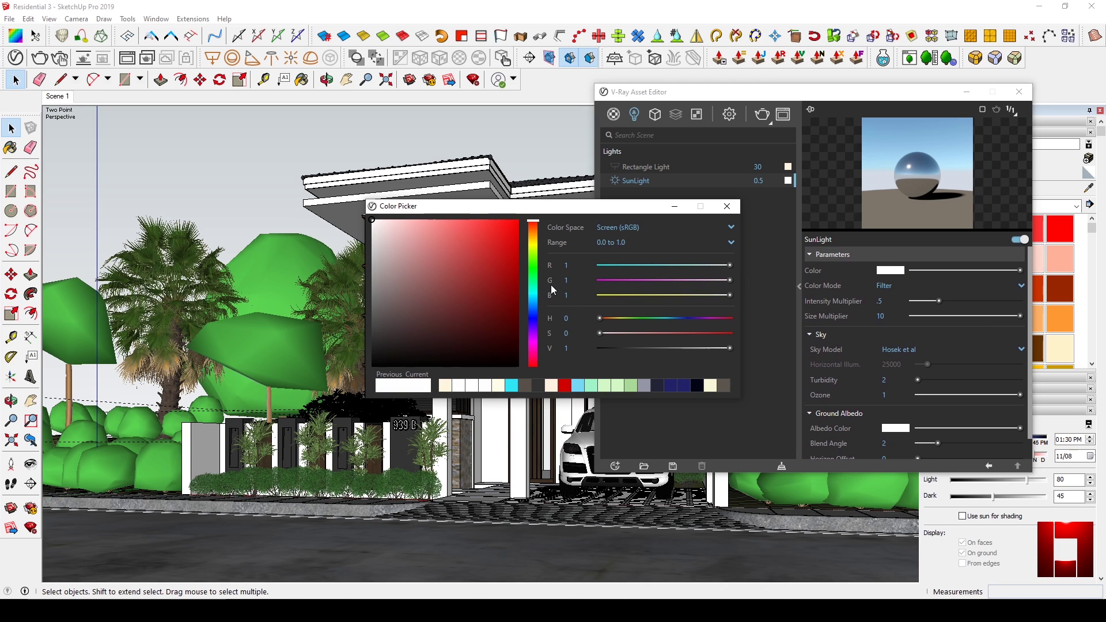
drag(533, 295, 536, 304)
click(464, 226)
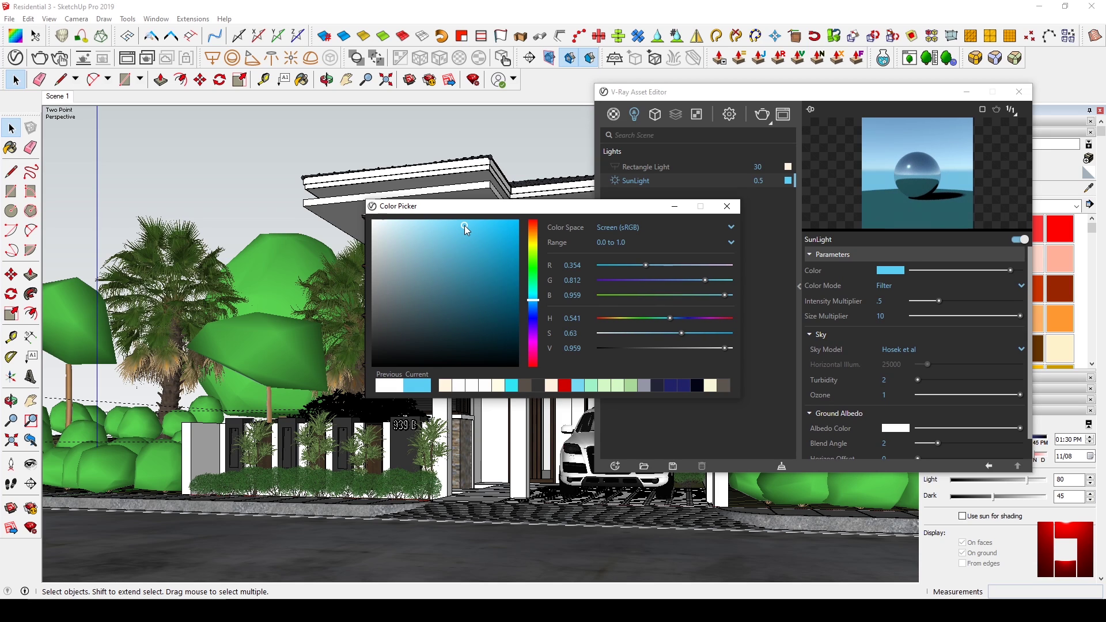
drag(469, 231, 469, 222)
drag(468, 226, 444, 248)
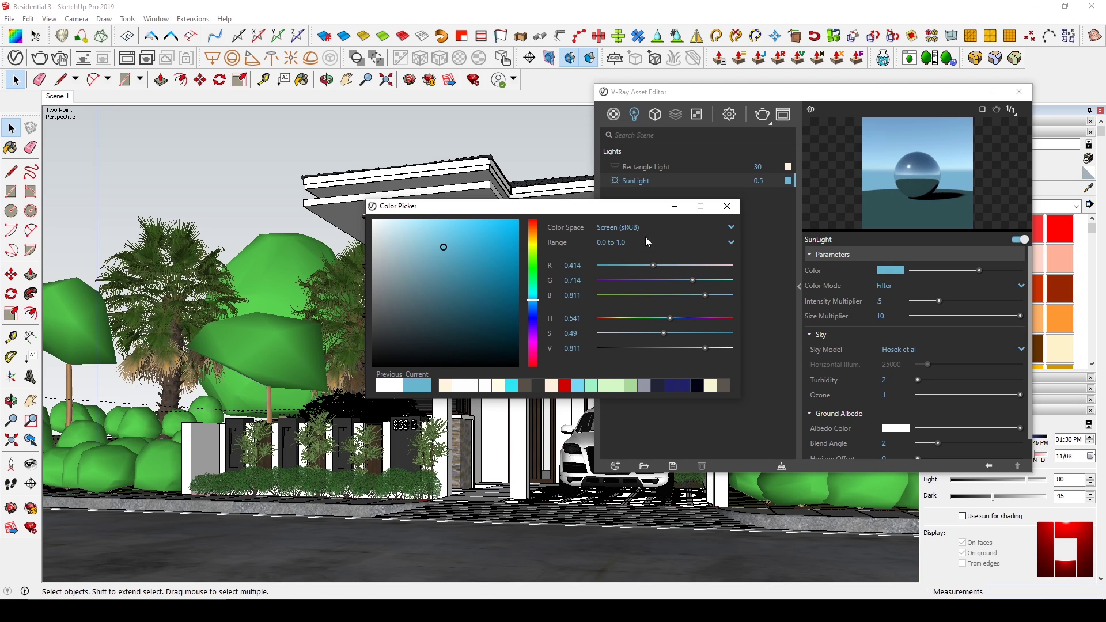
click(728, 207)
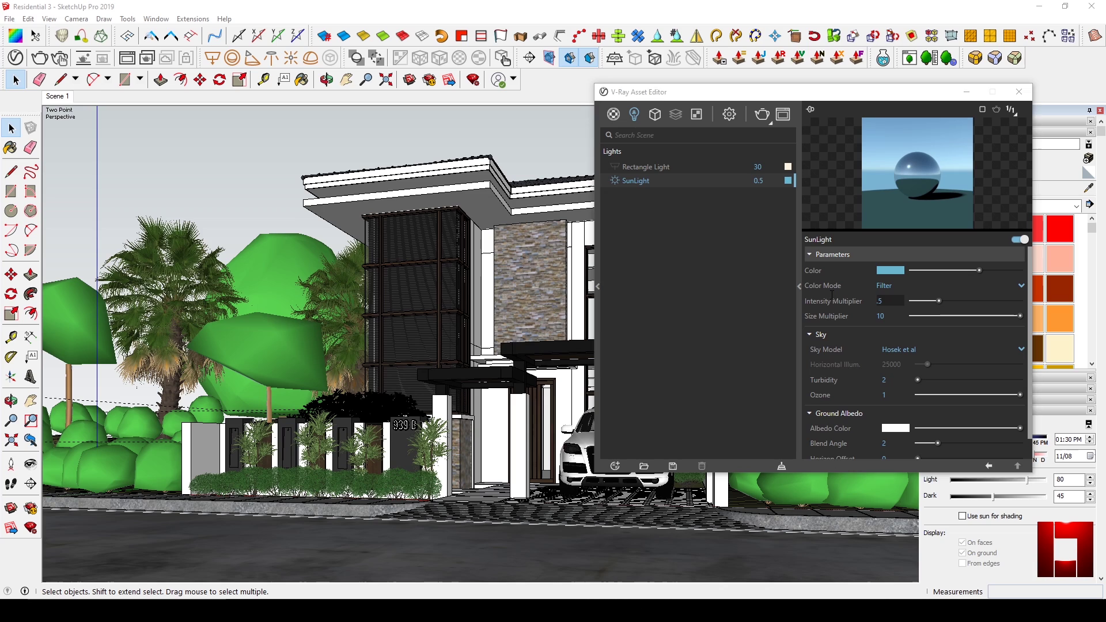
double_click(885, 301)
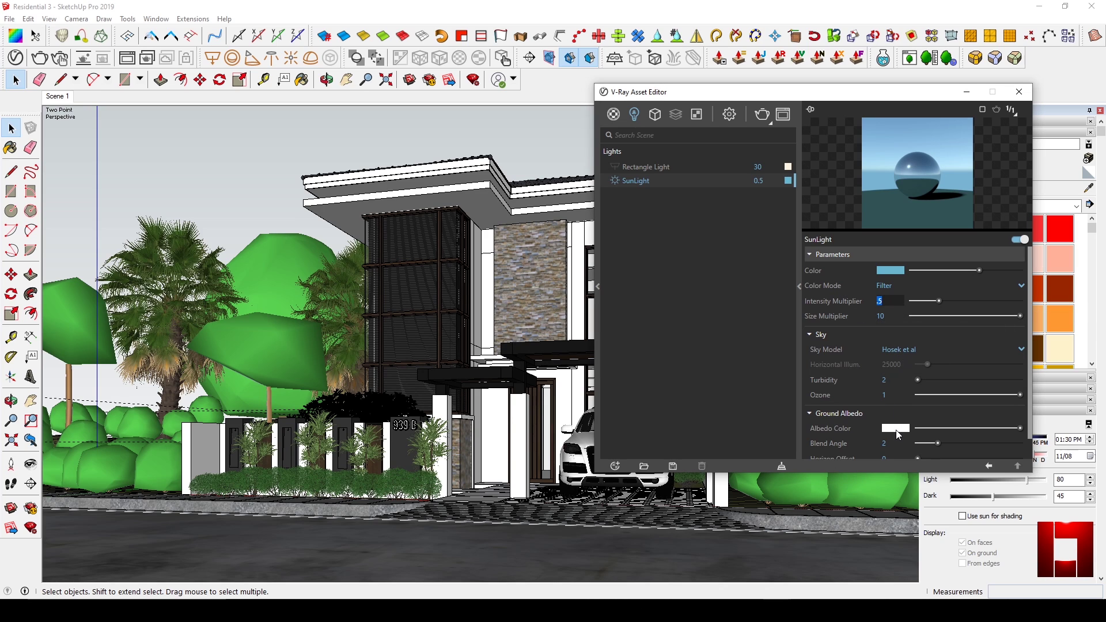
click(893, 271)
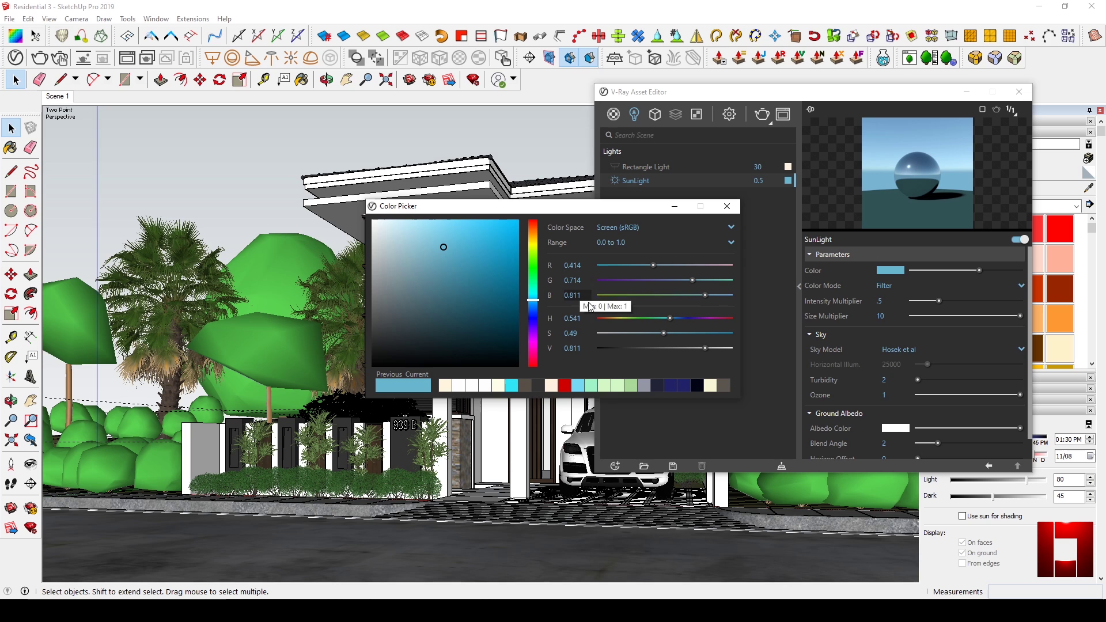
click(727, 206)
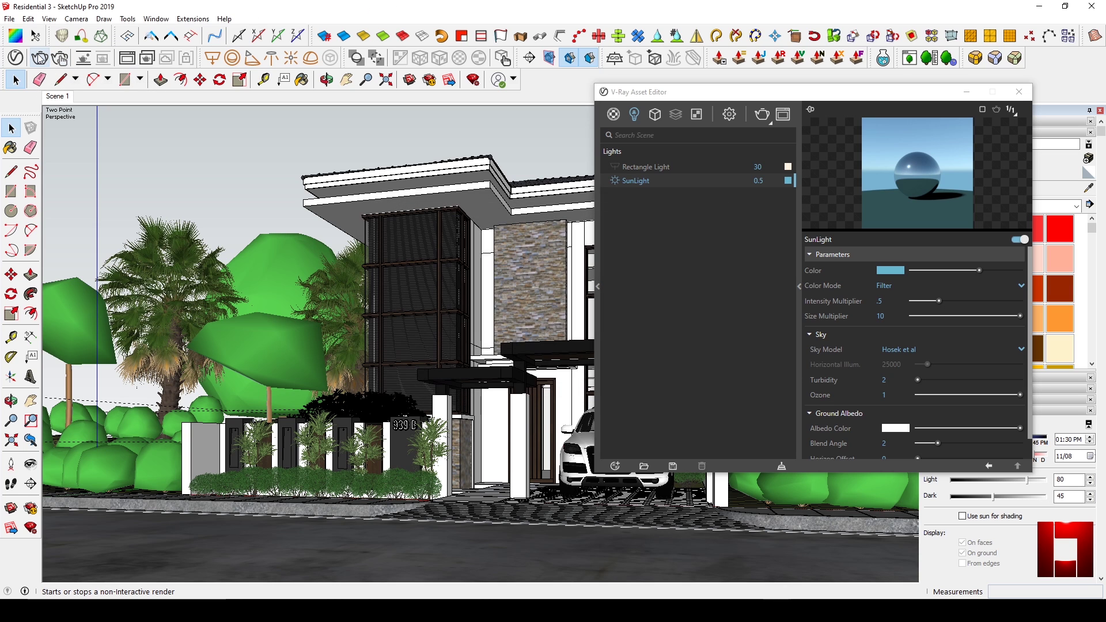
Run the V-Ray render to produce the dusky blue dawn image of the house.
click(40, 60)
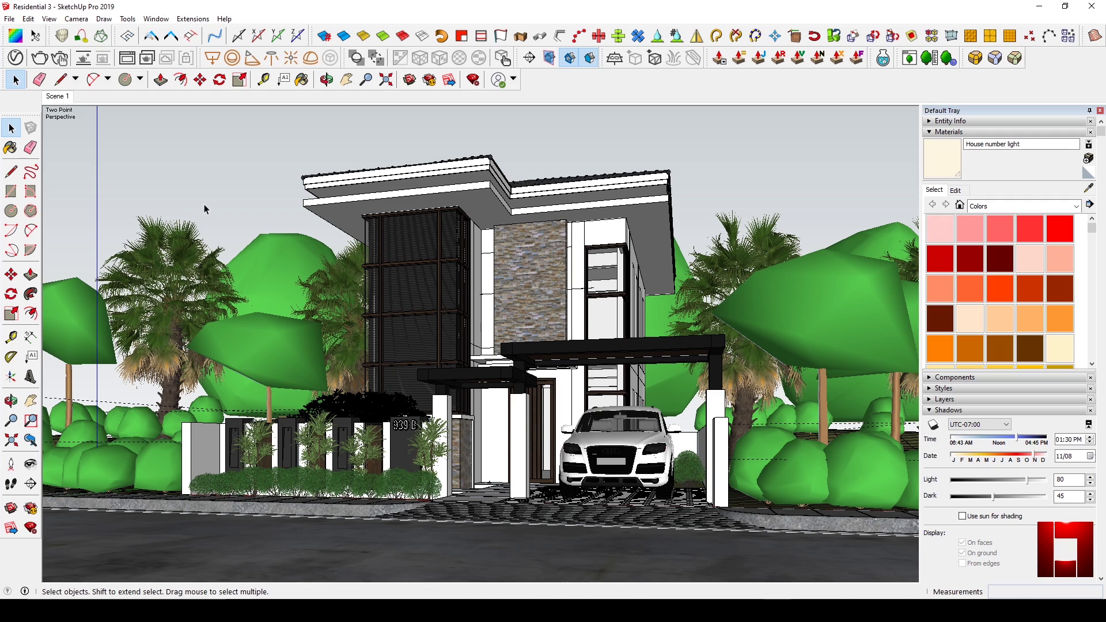
In the Asset Editor, set the SunLight colour to dark navy (R 0.14, G 0.142, B 0.213).
click(15, 58)
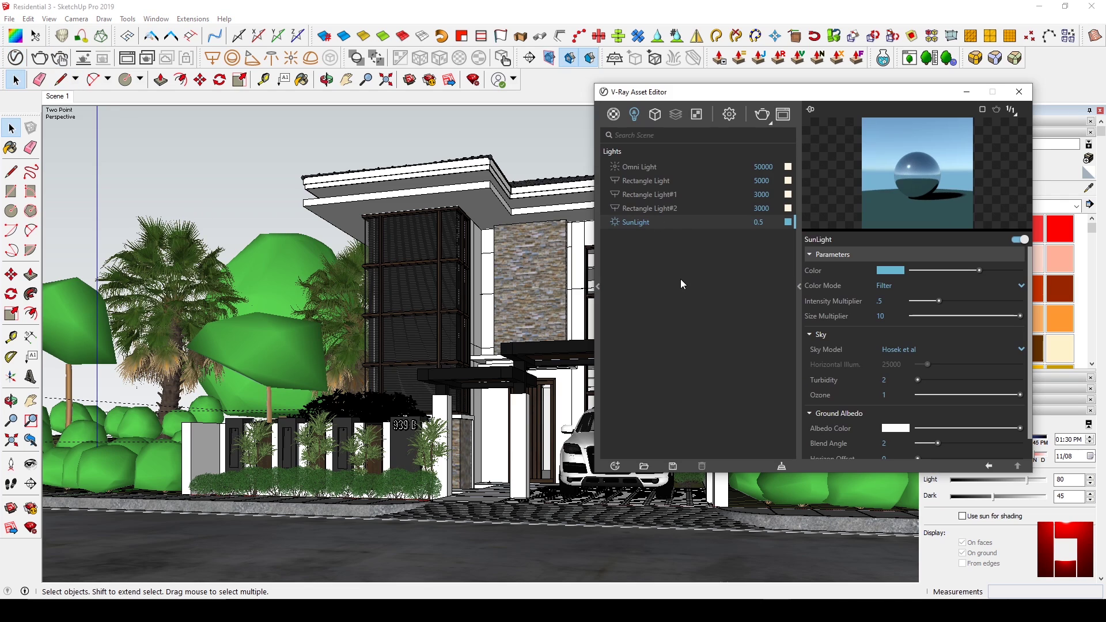
click(891, 270)
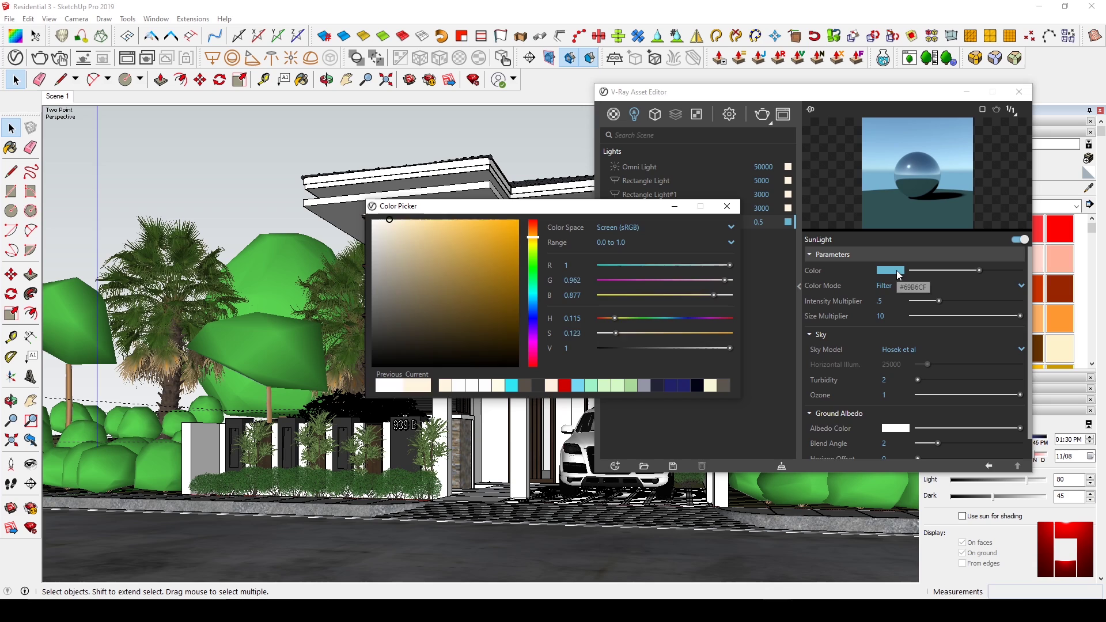
click(658, 385)
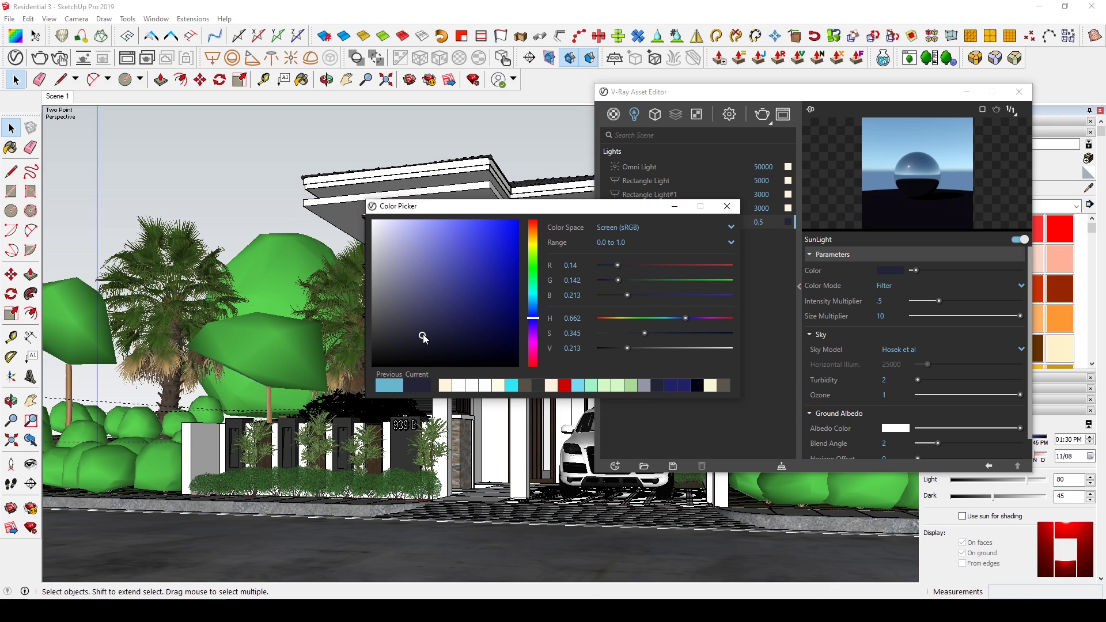
click(722, 211)
Set the sun intensity multiplier to 0.01 and start the night render.
double_click(880, 301)
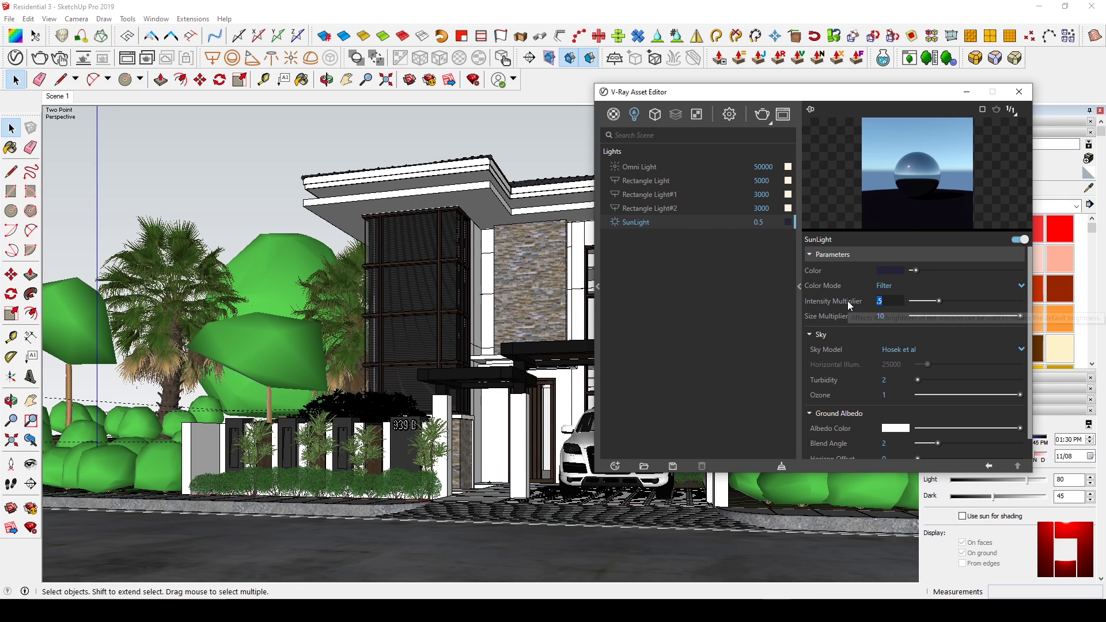
text(0.01)
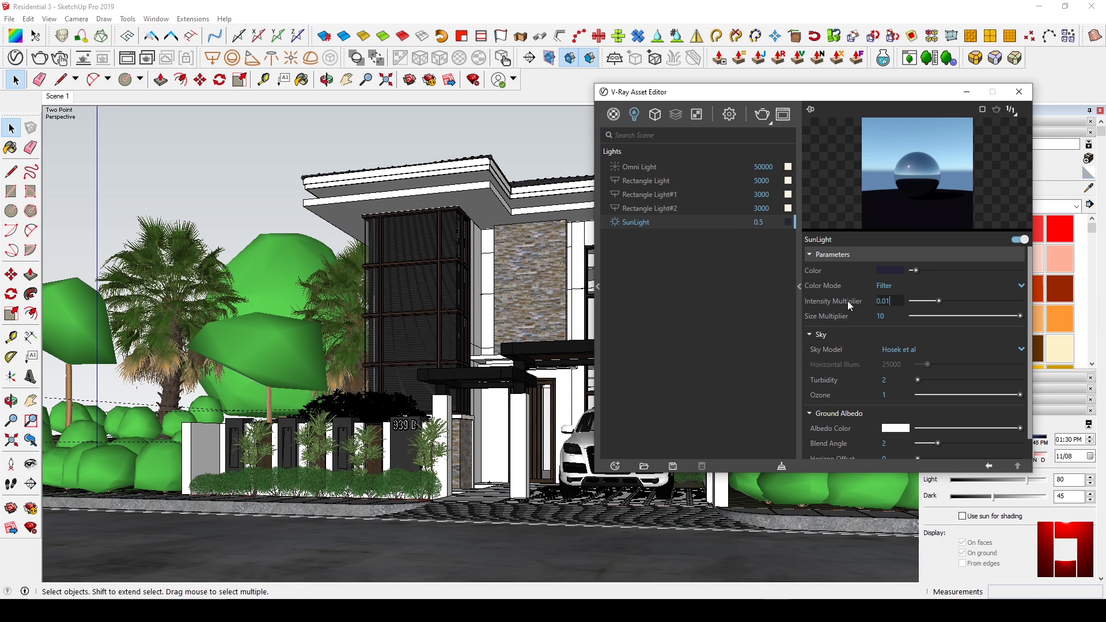
key(Return)
click(40, 57)
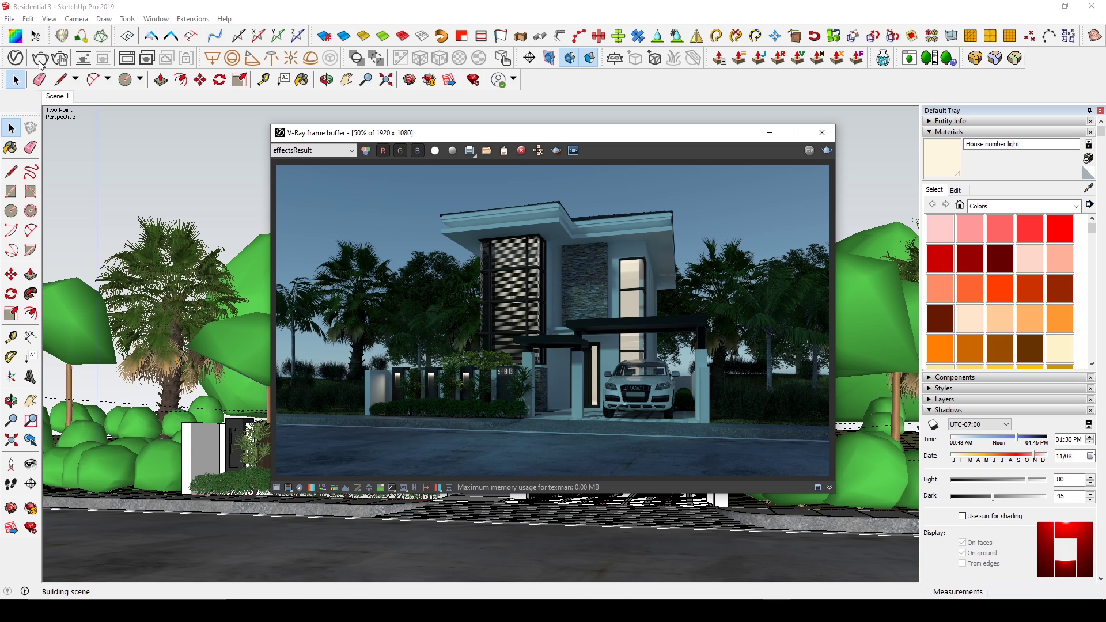